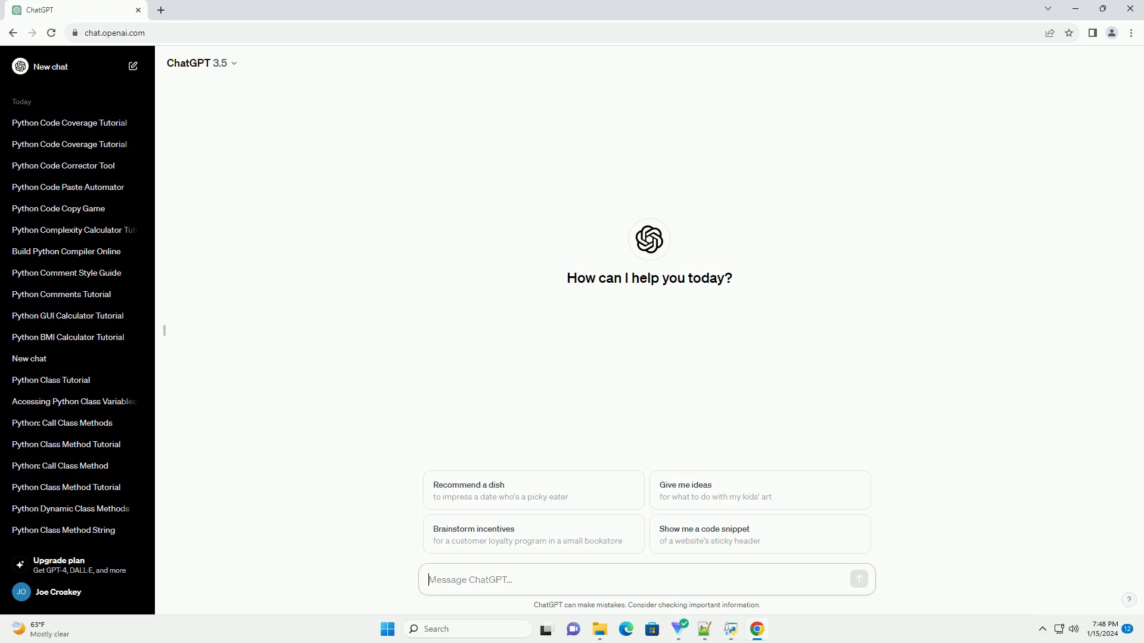
# - Paste and send the prompt asking for a Python code coverage tutorial in VS Code with examples
pyautogui.write('write an informative tutorial about python code coverage vscode with code example')
pyautogui.press('Return')
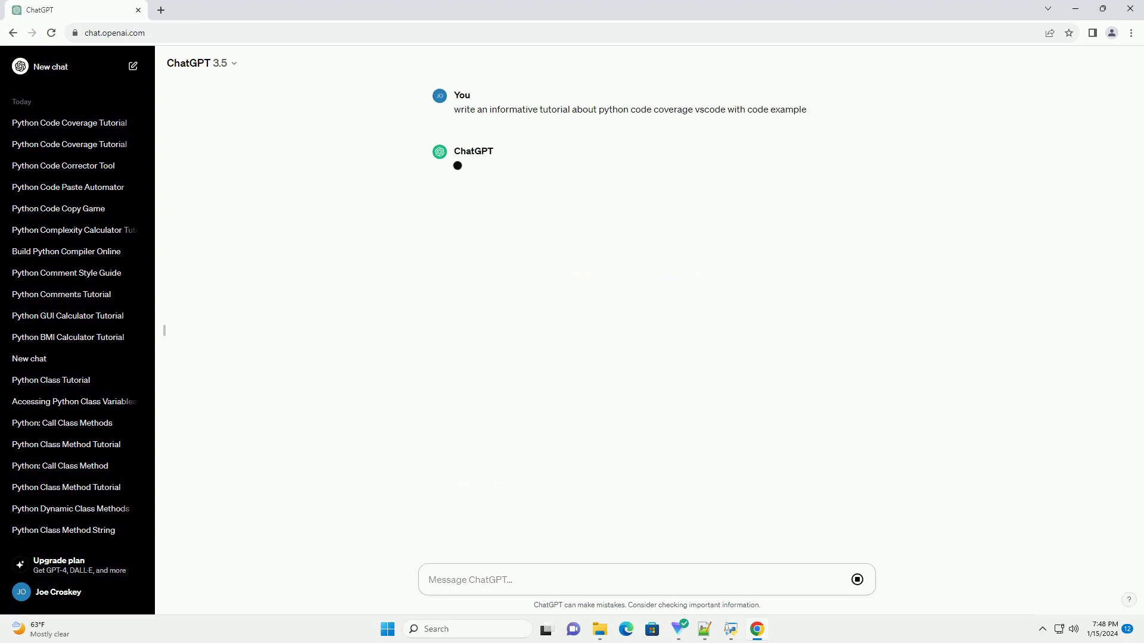